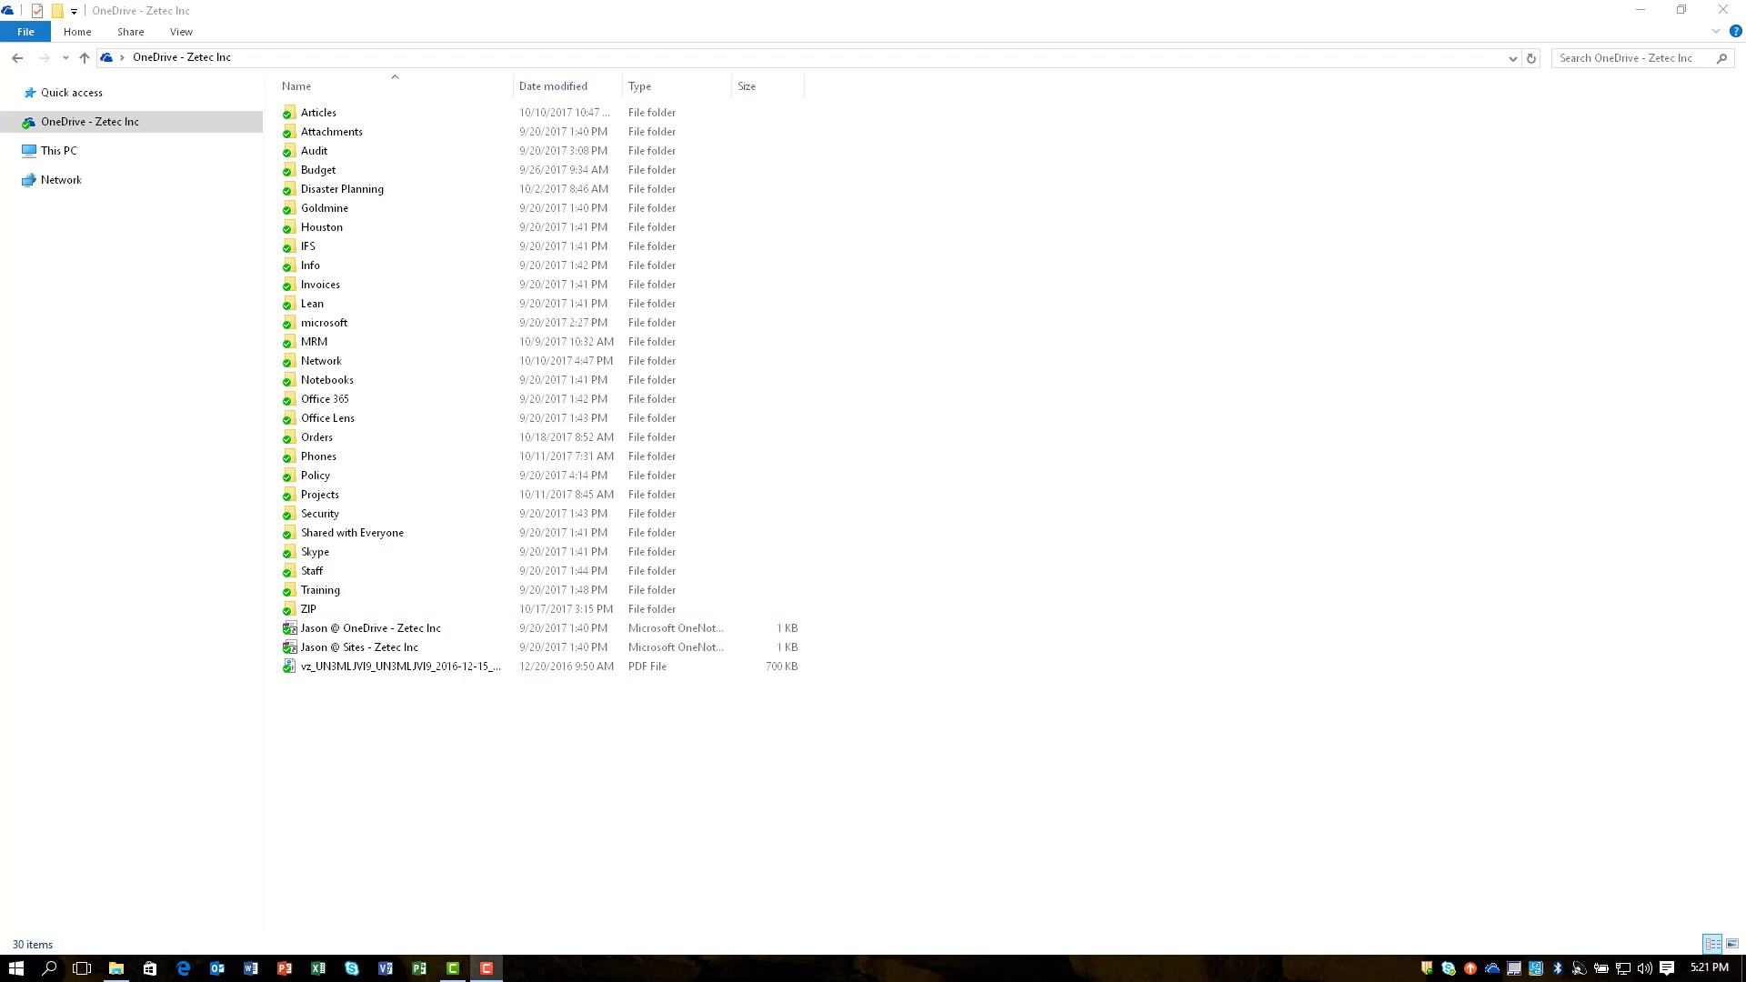
Launch the Registry Editor (regedit) from Start search.
{"action": "left_click", "coordinate": [18, 970]}
{"action": "type", "text": "reg"}
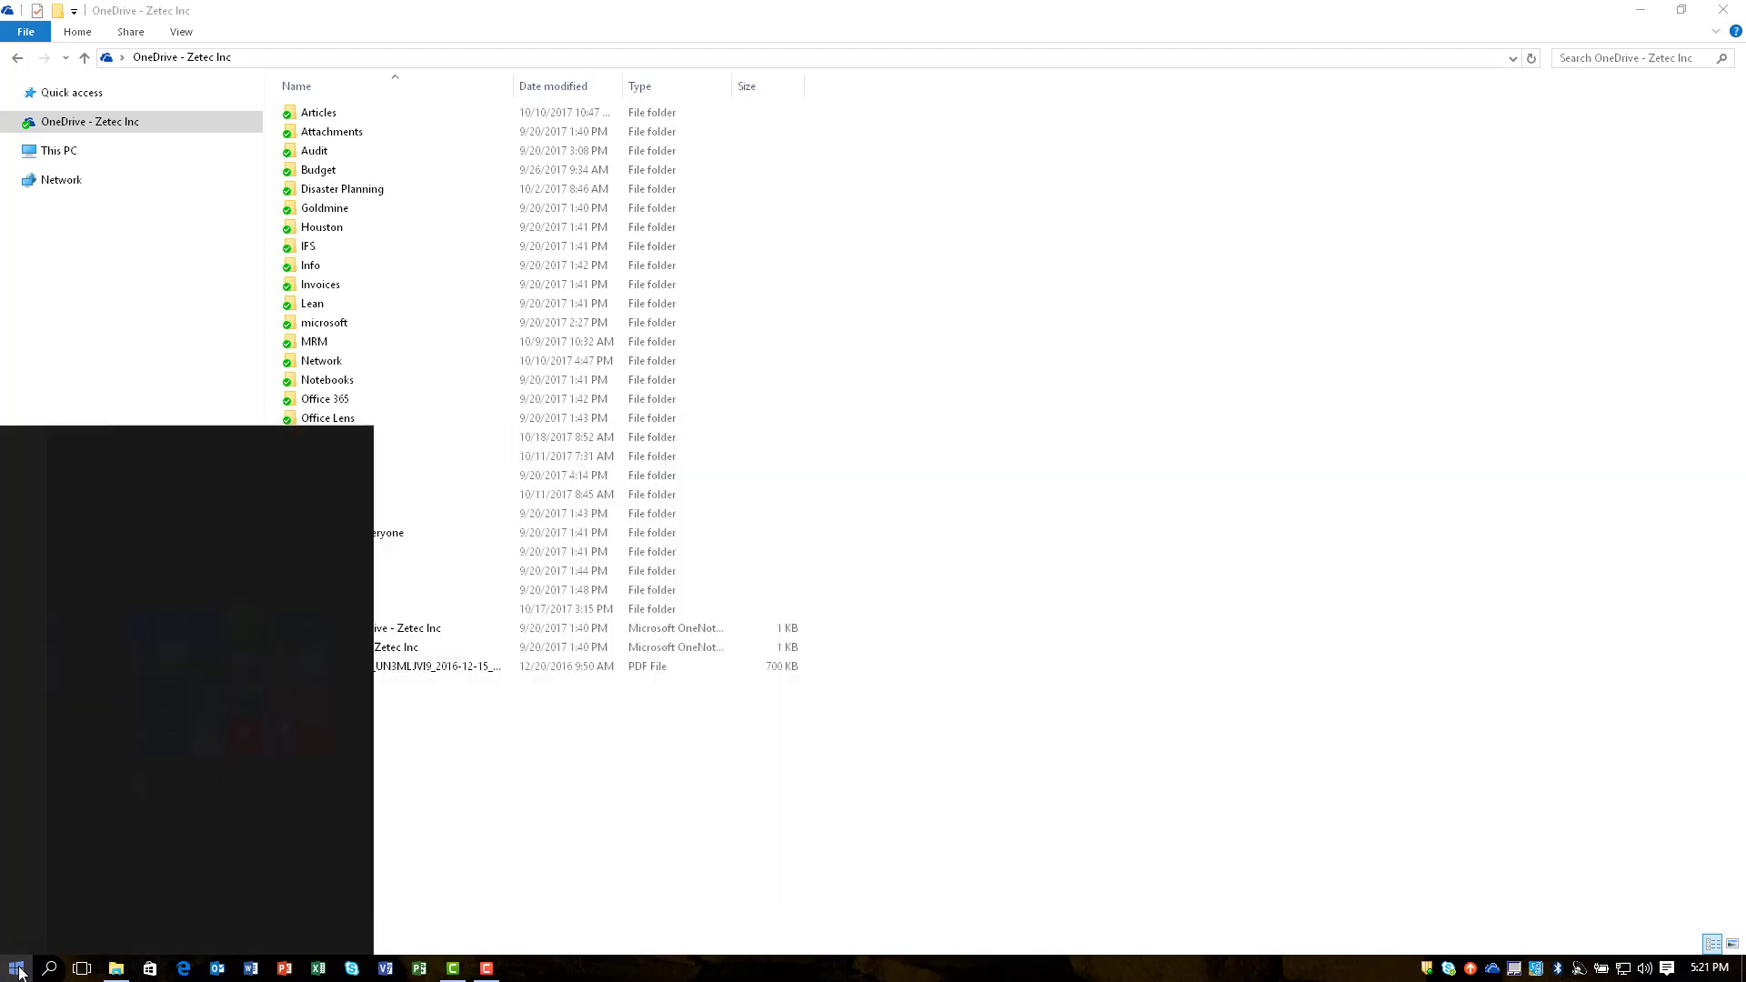
{"action": "type", "text": "edit"}
{"action": "key", "text": "Return"}
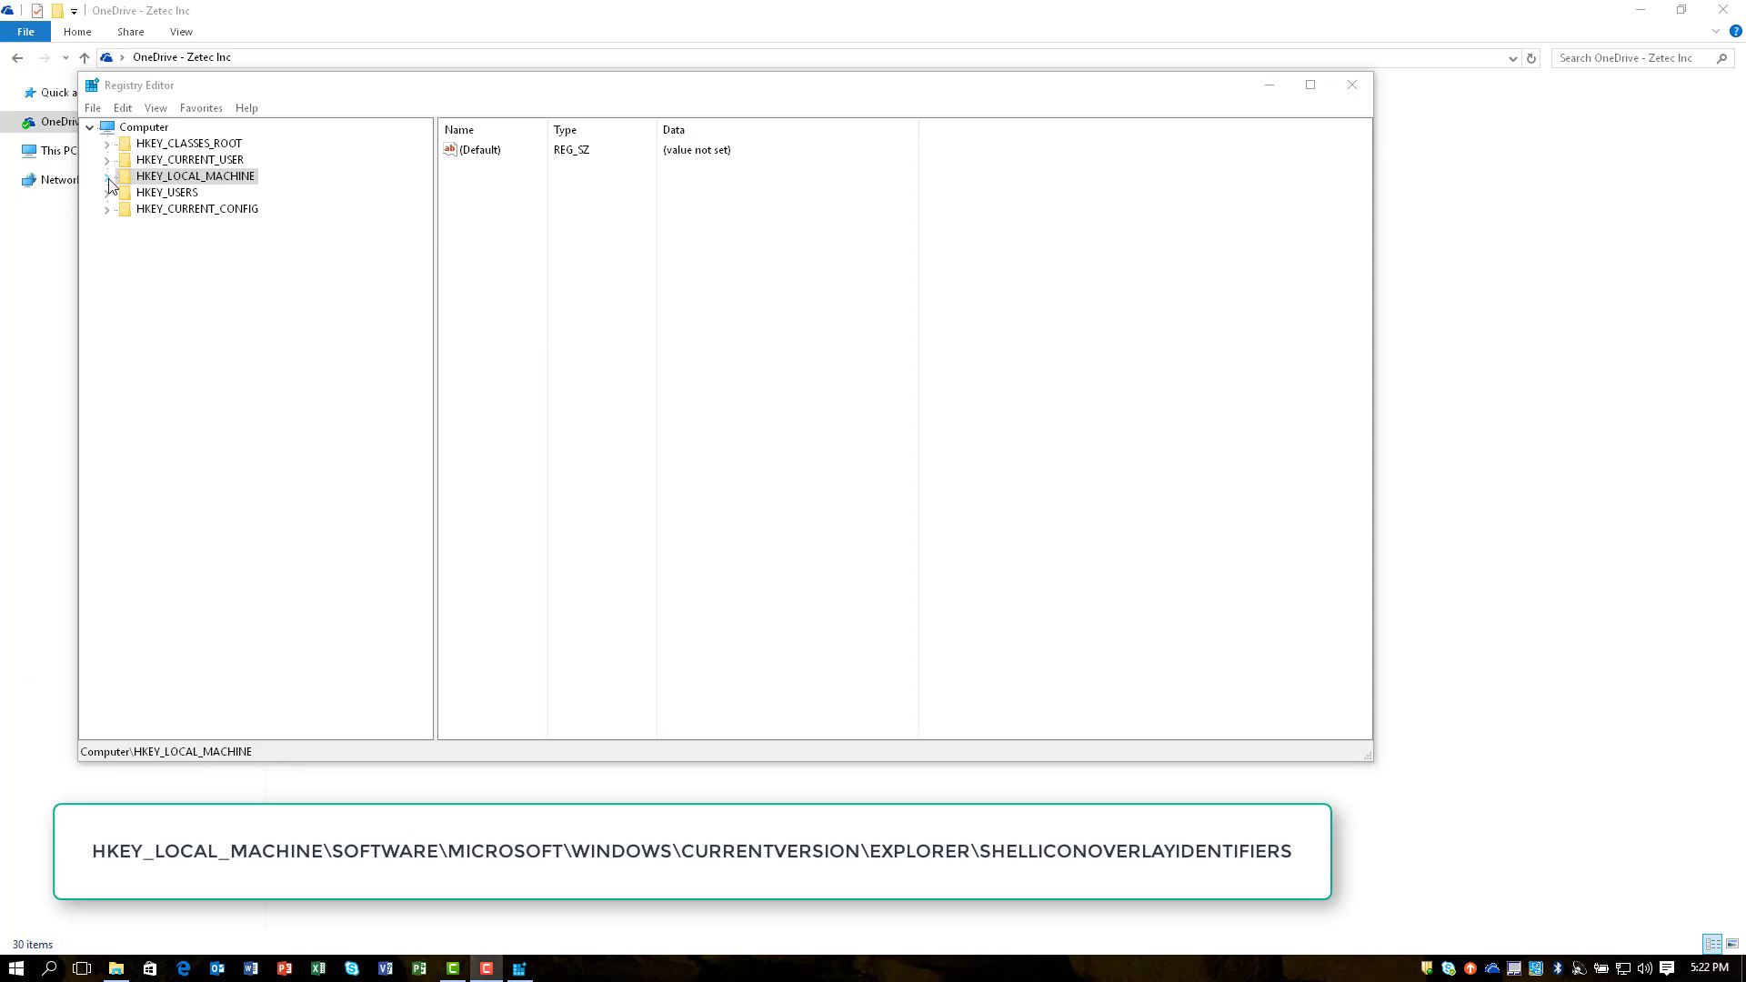
Expand HKEY_LOCAL_MACHINE > SOFTWARE > Microsoft > Windows > CurrentVersion > Explorer.
{"action": "left_click", "coordinate": [110, 175]}
{"action": "left_click", "coordinate": [125, 257]}
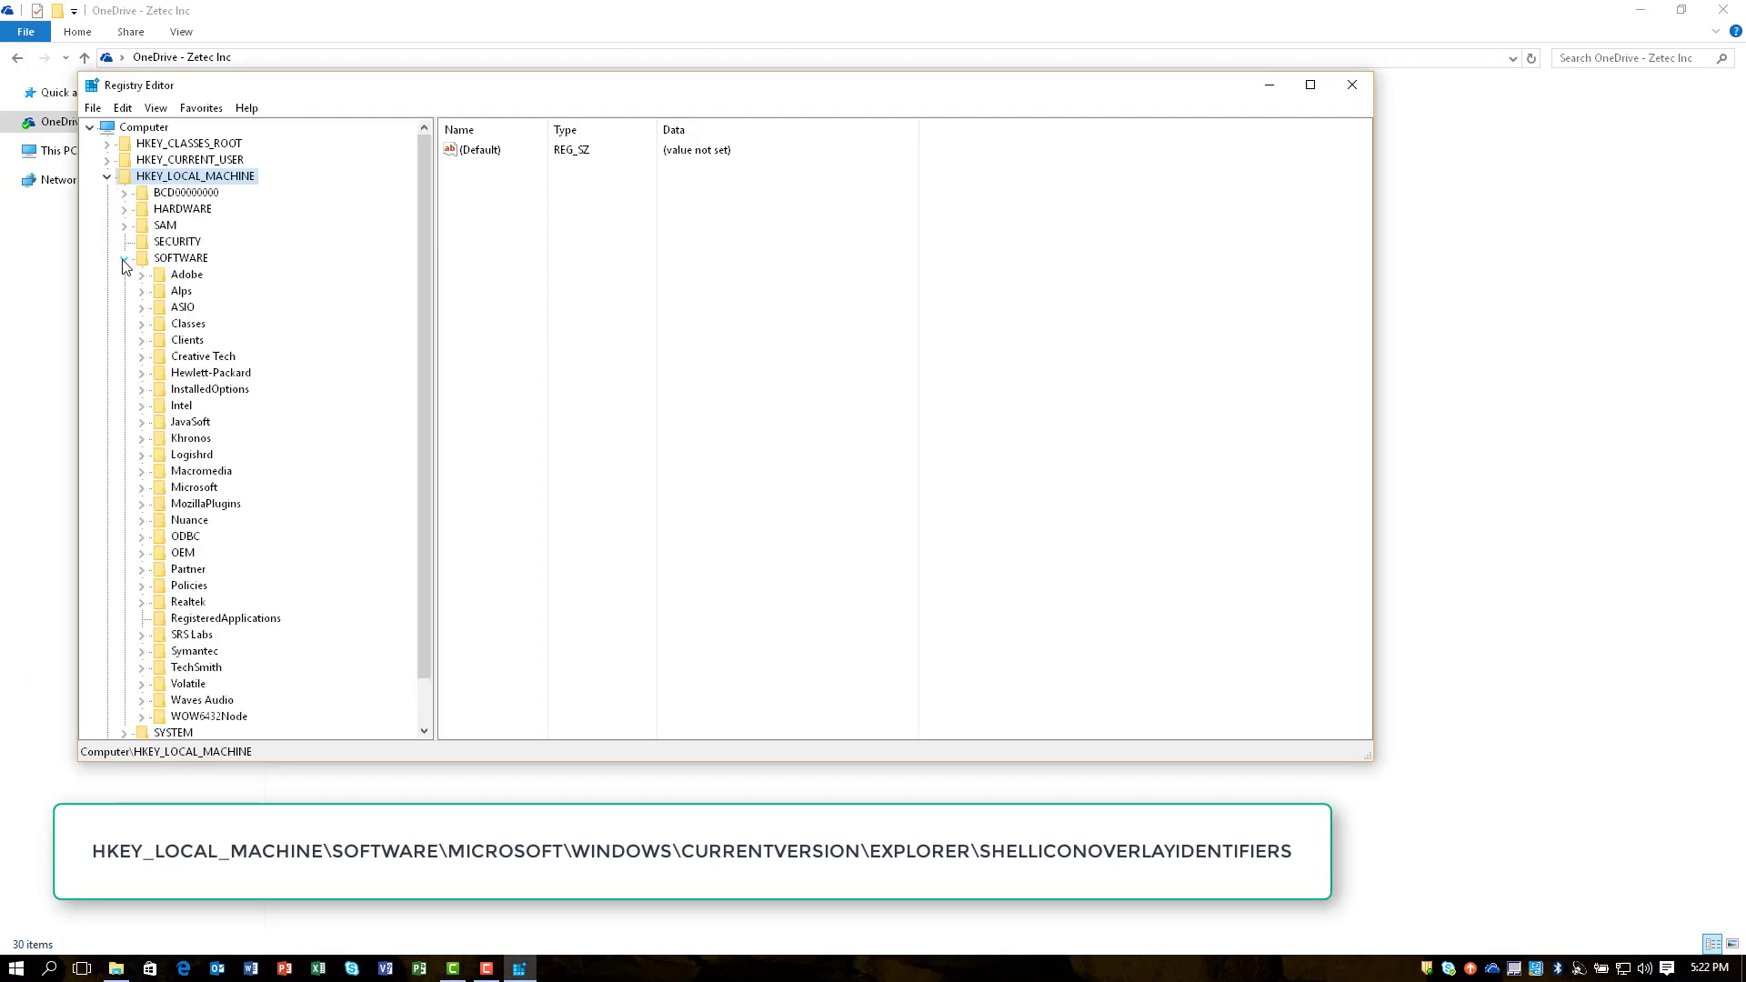
{"action": "left_click", "coordinate": [142, 487]}
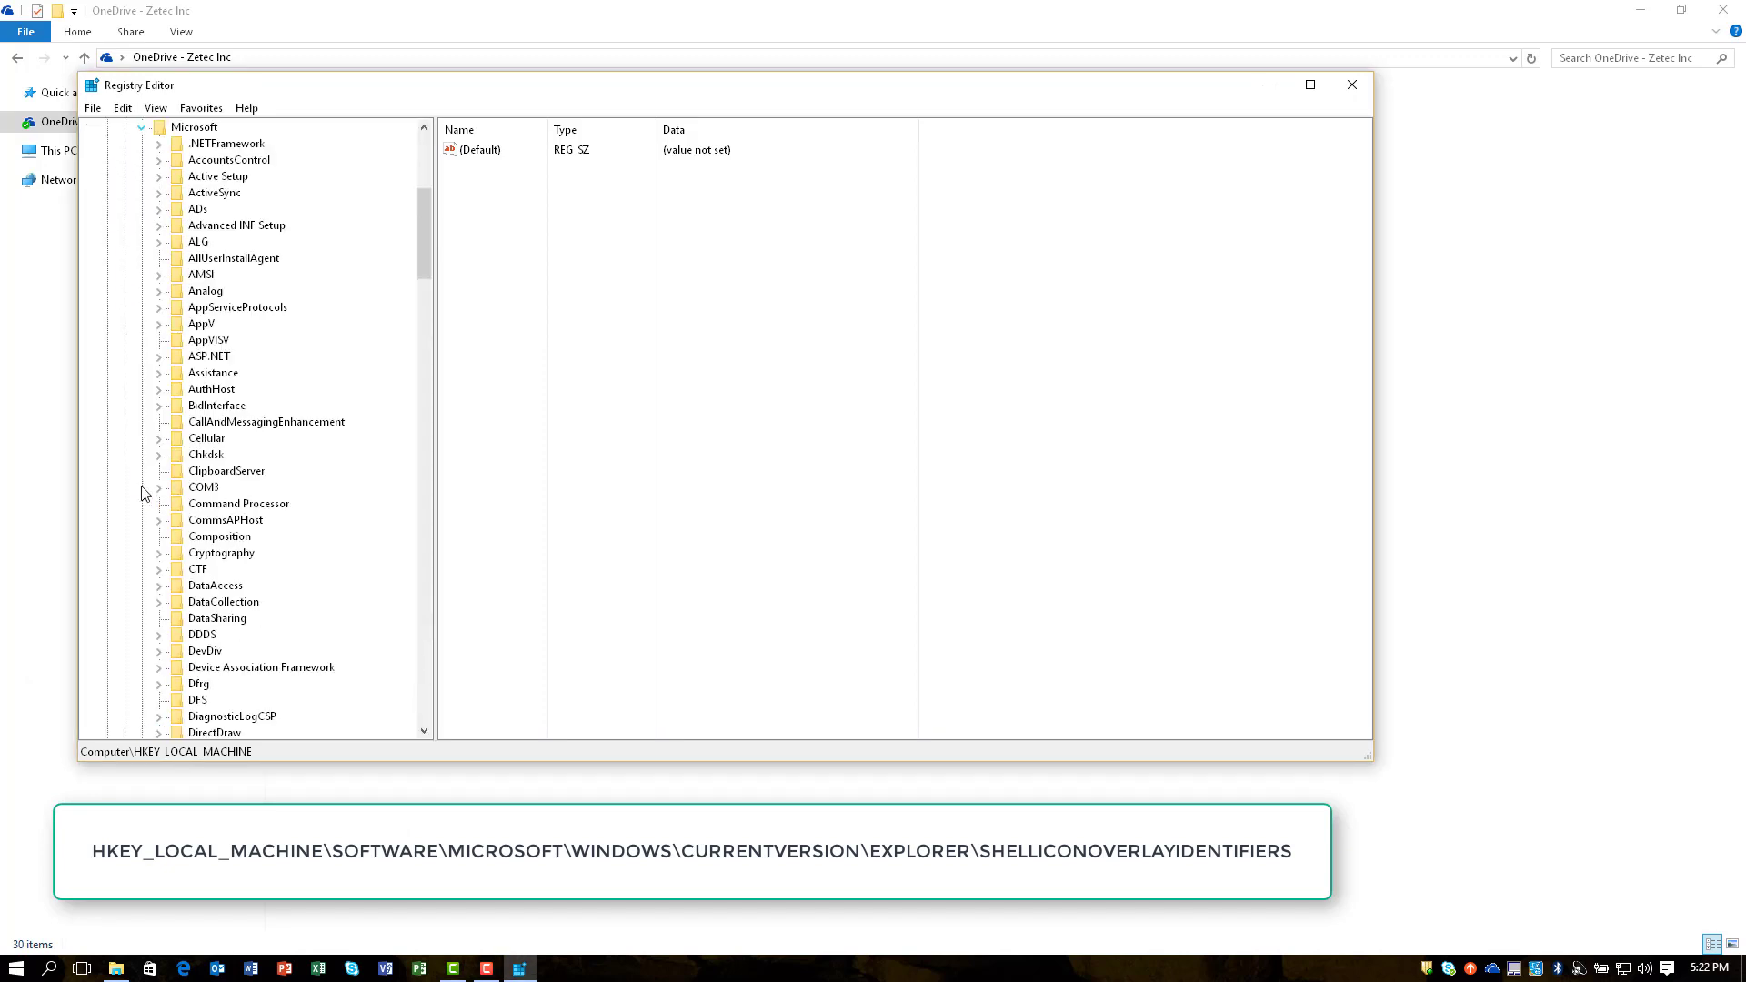
{"action": "scroll", "coordinate": [300, 525], "scroll_direction": "down", "scroll_amount": 8}
{"action": "scroll", "coordinate": [300, 526], "scroll_direction": "down", "scroll_amount": 8}
{"action": "scroll", "coordinate": [300, 525], "scroll_direction": "down", "scroll_amount": 8}
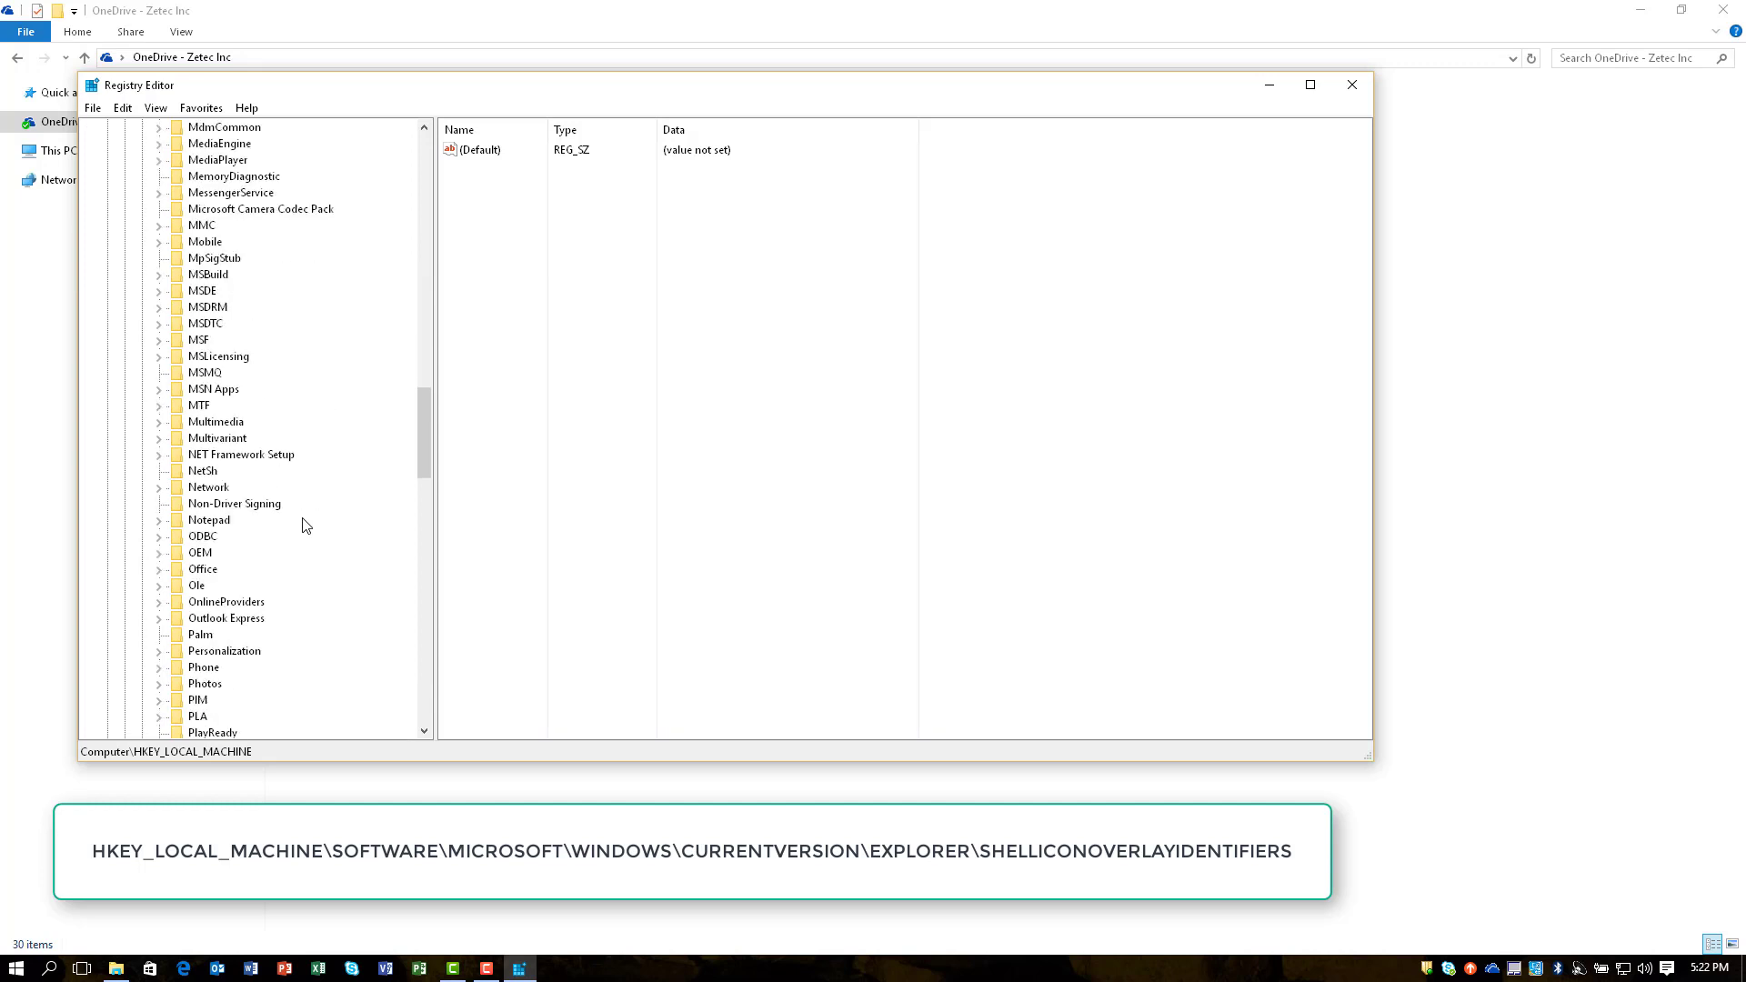
{"action": "scroll", "coordinate": [300, 526], "scroll_direction": "down", "scroll_amount": 6}
{"action": "scroll", "coordinate": [303, 524], "scroll_direction": "down", "scroll_amount": 6}
{"action": "scroll", "coordinate": [303, 524], "scroll_direction": "down", "scroll_amount": 6}
{"action": "left_click", "coordinate": [159, 544]}
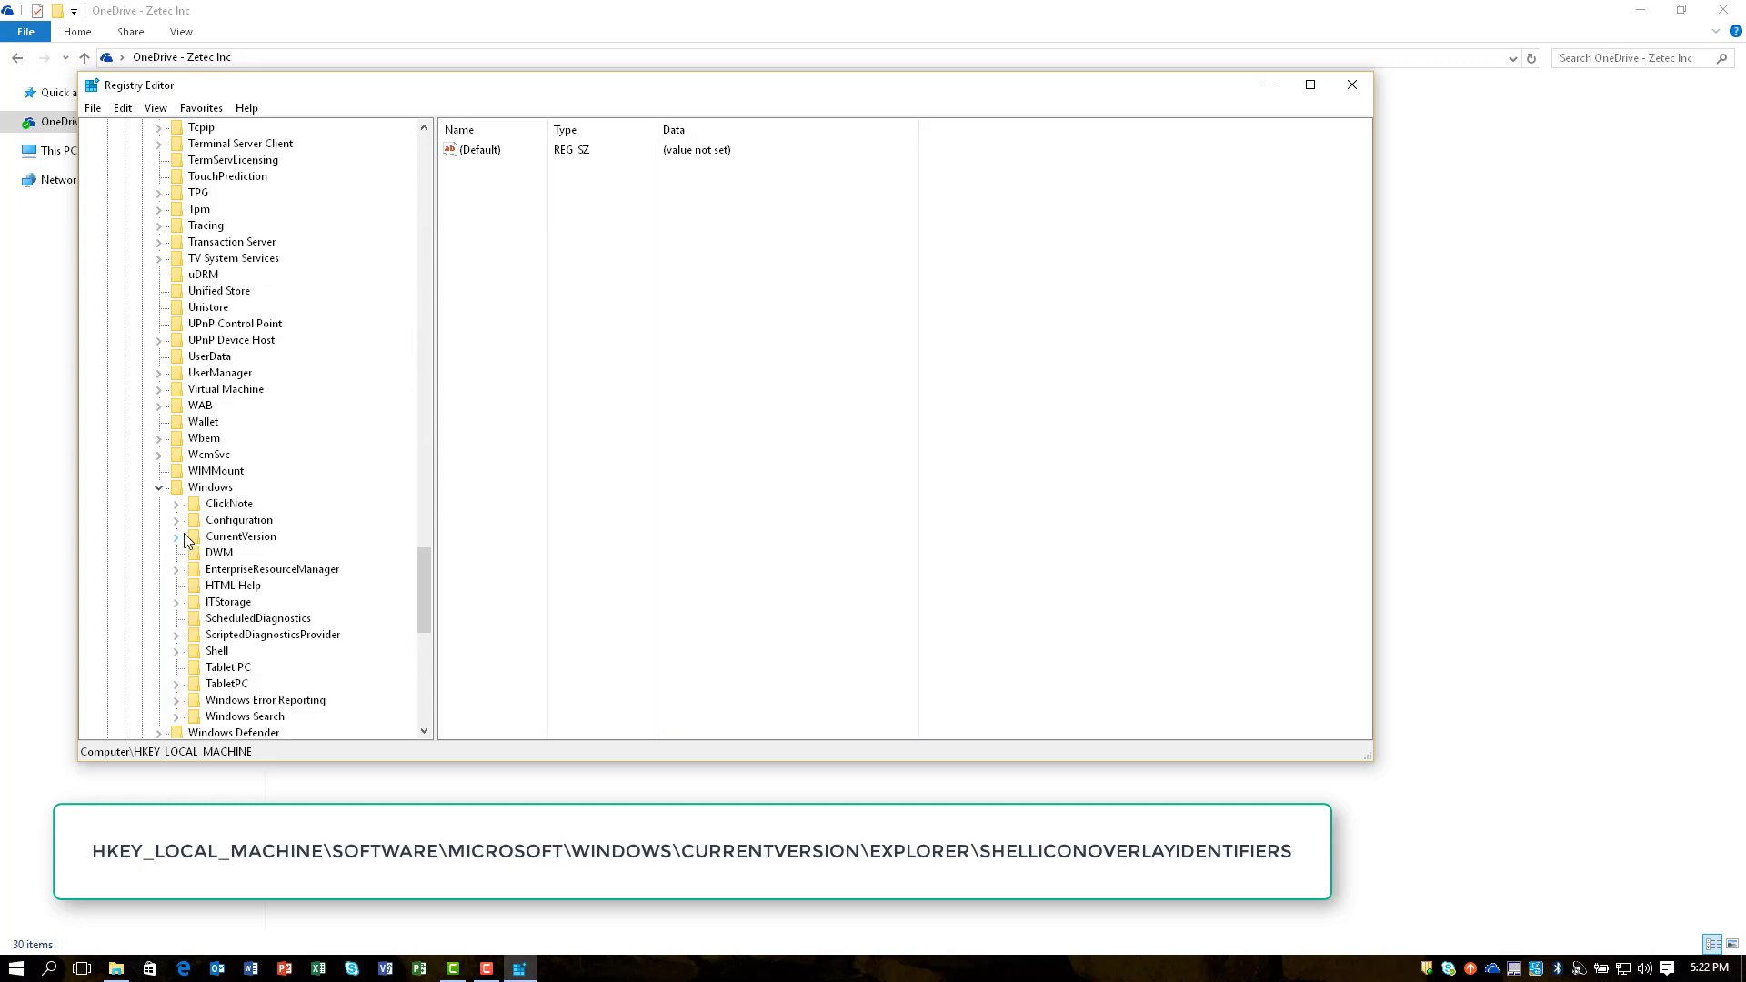
{"action": "left_click", "coordinate": [177, 536]}
{"action": "scroll", "coordinate": [328, 628], "scroll_direction": "down", "scroll_amount": 3}
{"action": "scroll", "coordinate": [327, 629], "scroll_direction": "down", "scroll_amount": 3}
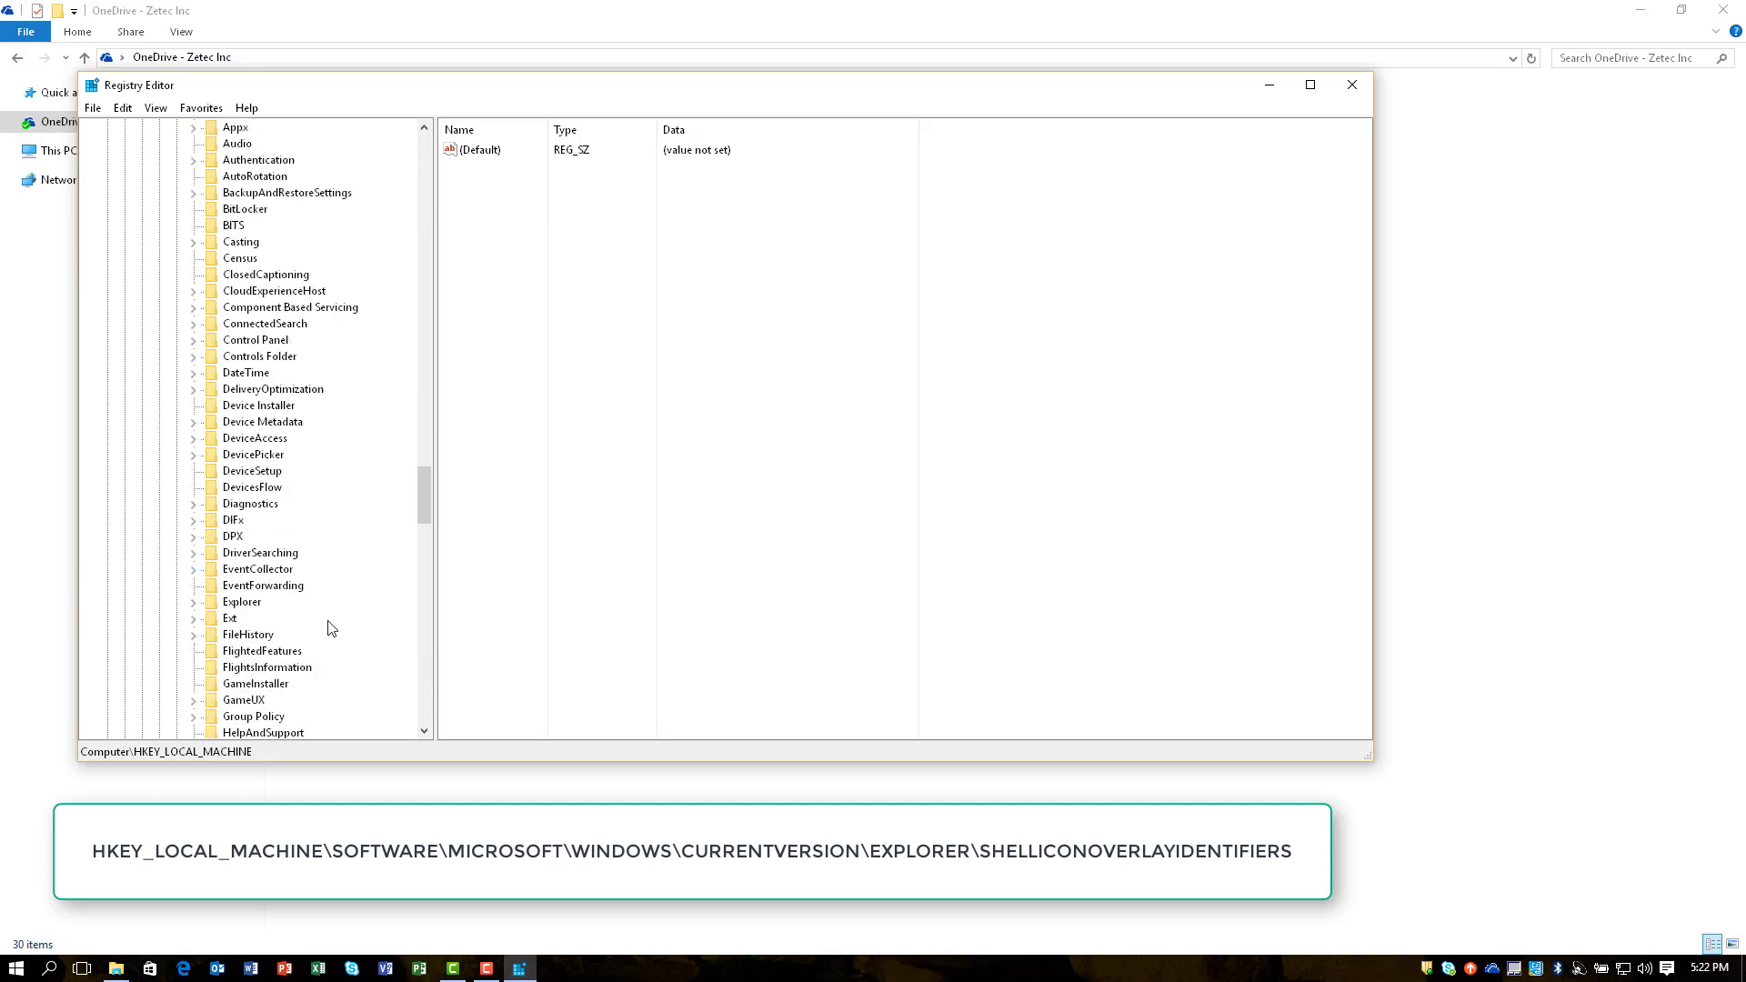
{"action": "left_click", "coordinate": [196, 602]}
{"action": "scroll", "coordinate": [273, 601], "scroll_direction": "down", "scroll_amount": 6}
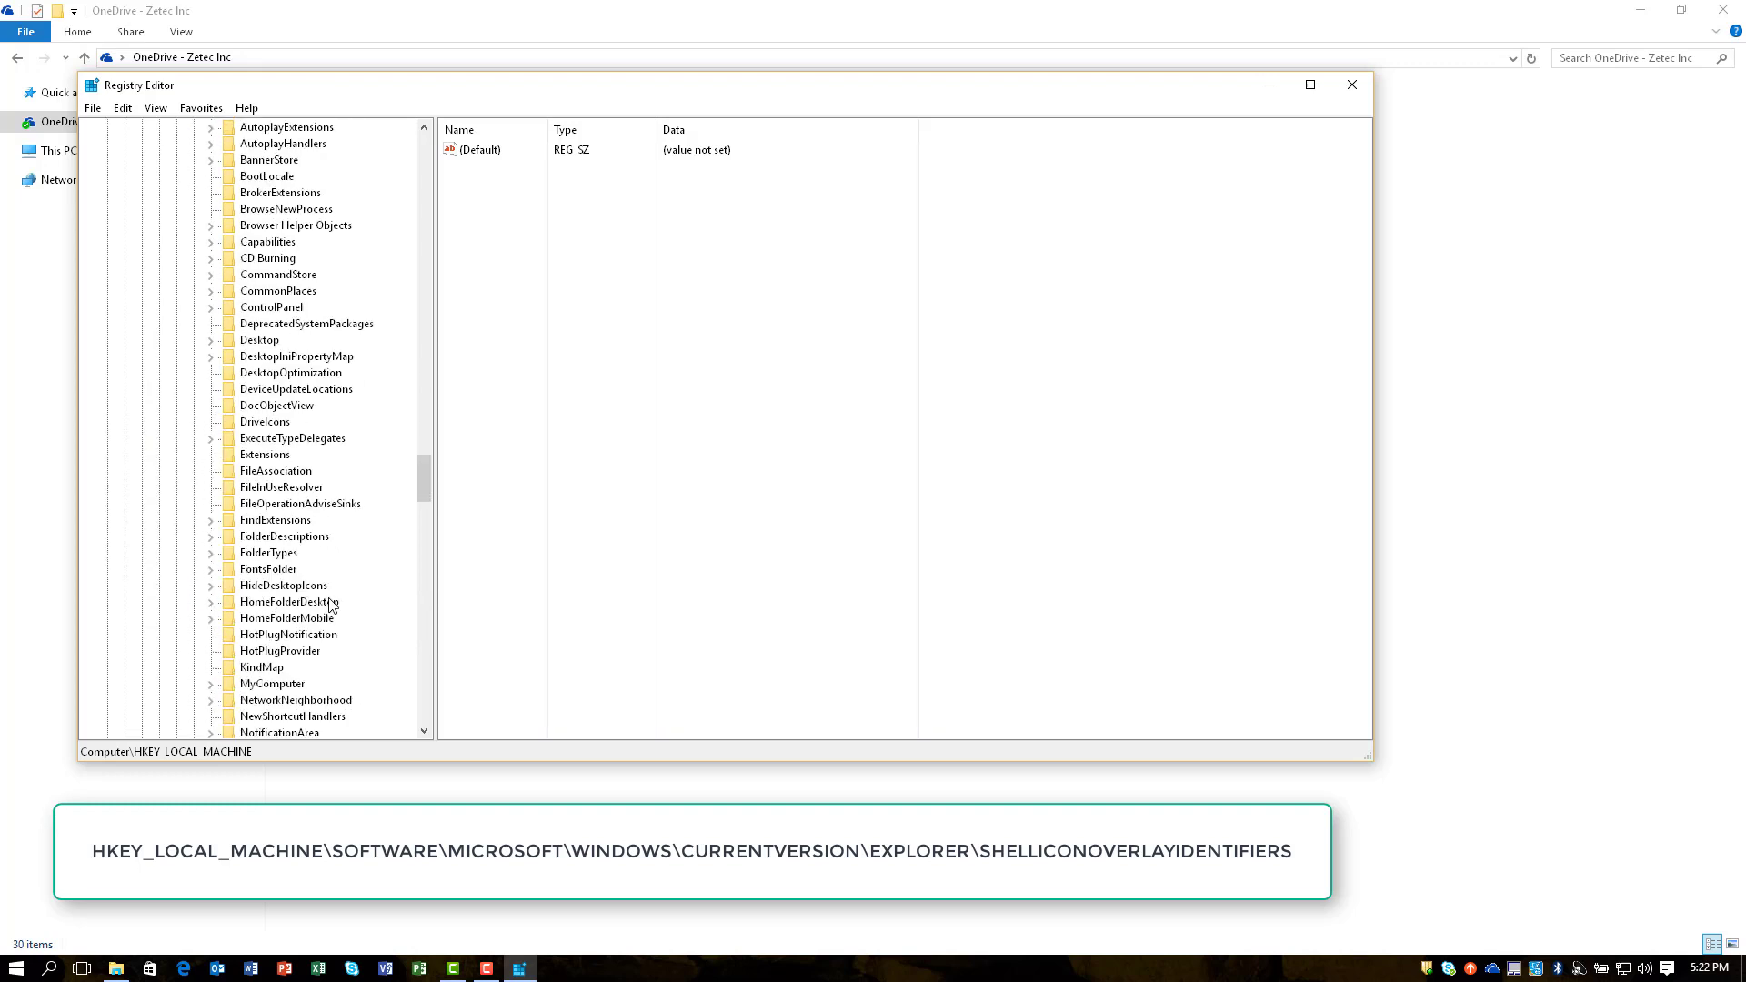
{"action": "scroll", "coordinate": [330, 605], "scroll_direction": "down", "scroll_amount": 5}
{"action": "scroll", "coordinate": [330, 605], "scroll_direction": "down", "scroll_amount": 2}
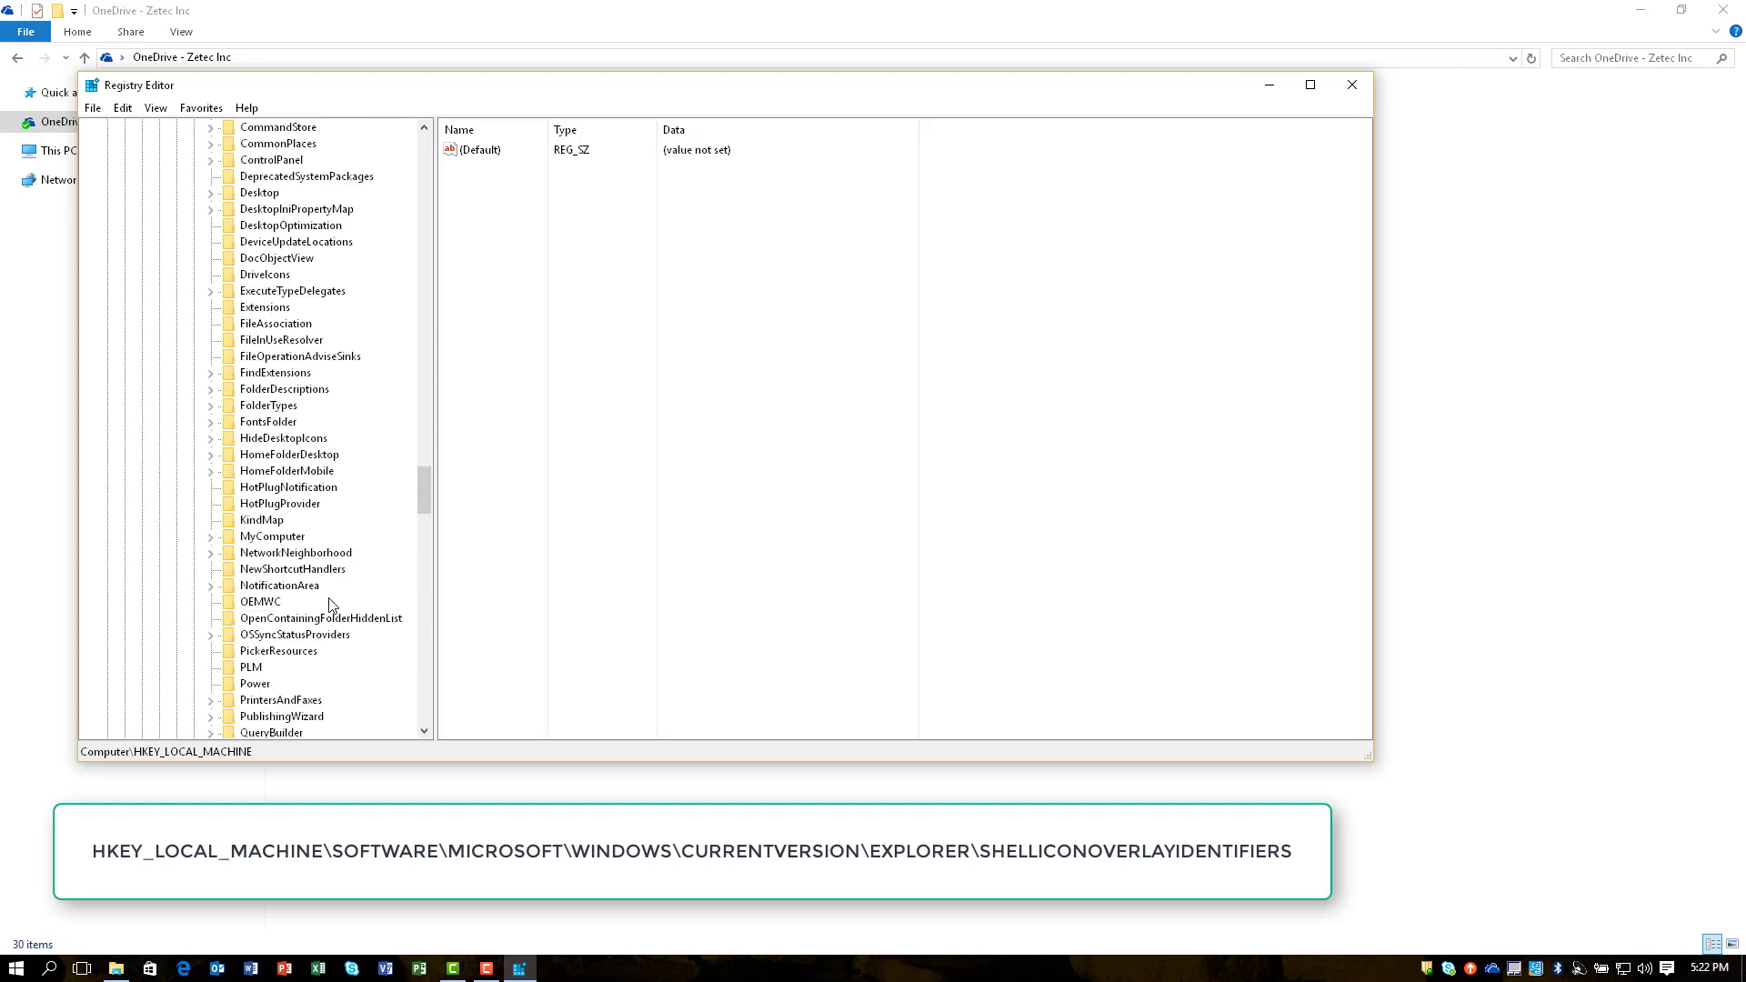
{"action": "scroll", "coordinate": [331, 605], "scroll_direction": "down", "scroll_amount": 4}
{"action": "scroll", "coordinate": [330, 604], "scroll_direction": "down", "scroll_amount": 2}
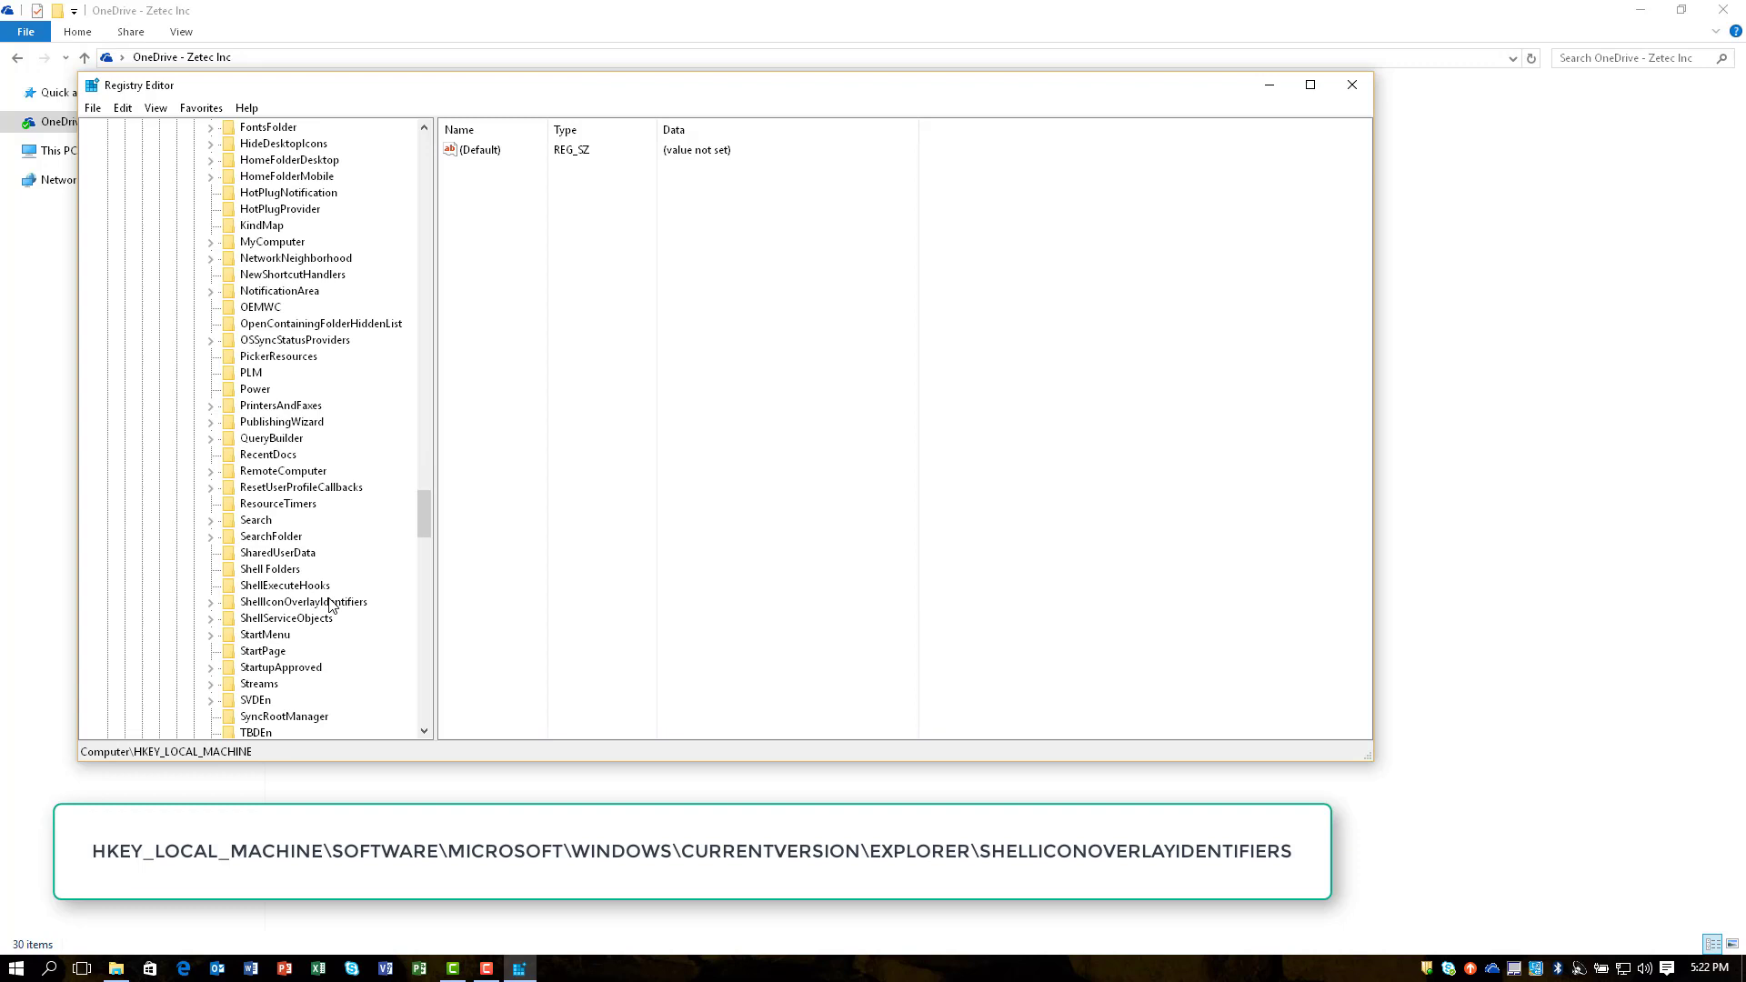
Expand ShellIconOverlayIdentifiers to list the OneDrive1–5 and SkyDrivePro1–3 subkeys.
{"action": "double_click", "coordinate": [303, 553]}
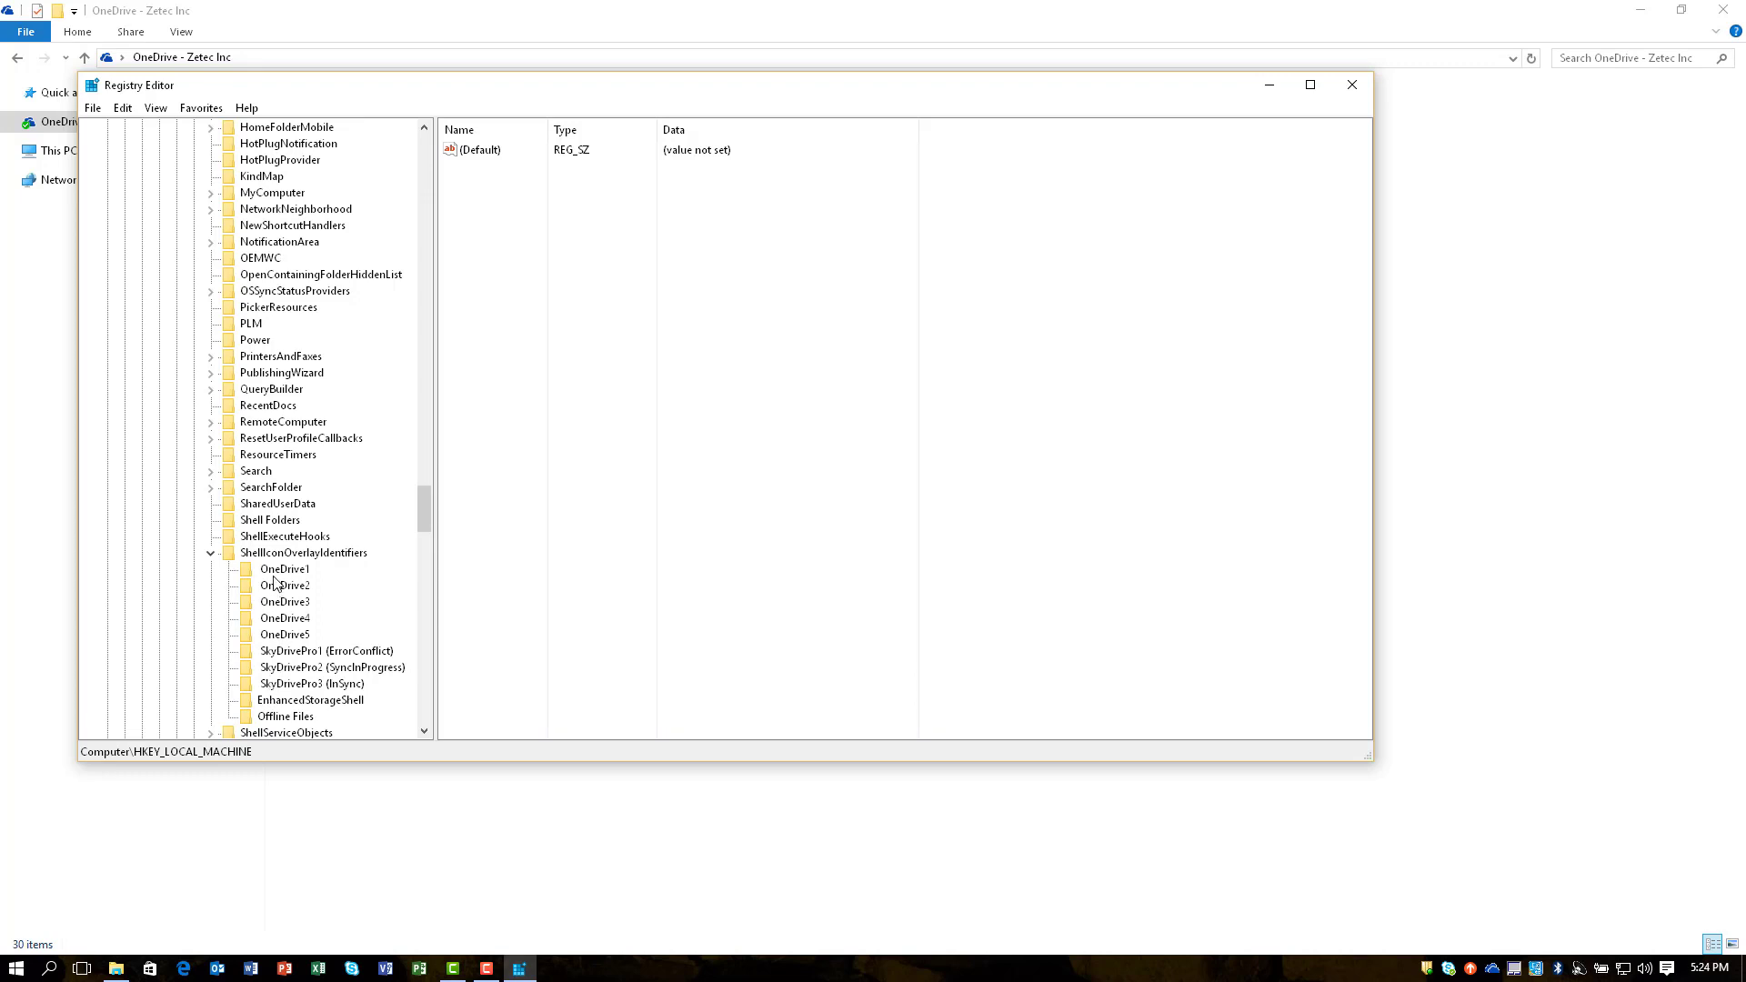
Add a leading space to the SkyDrivePro1 (ErrorConflict) key name.
{"action": "right_click", "coordinate": [276, 657]}
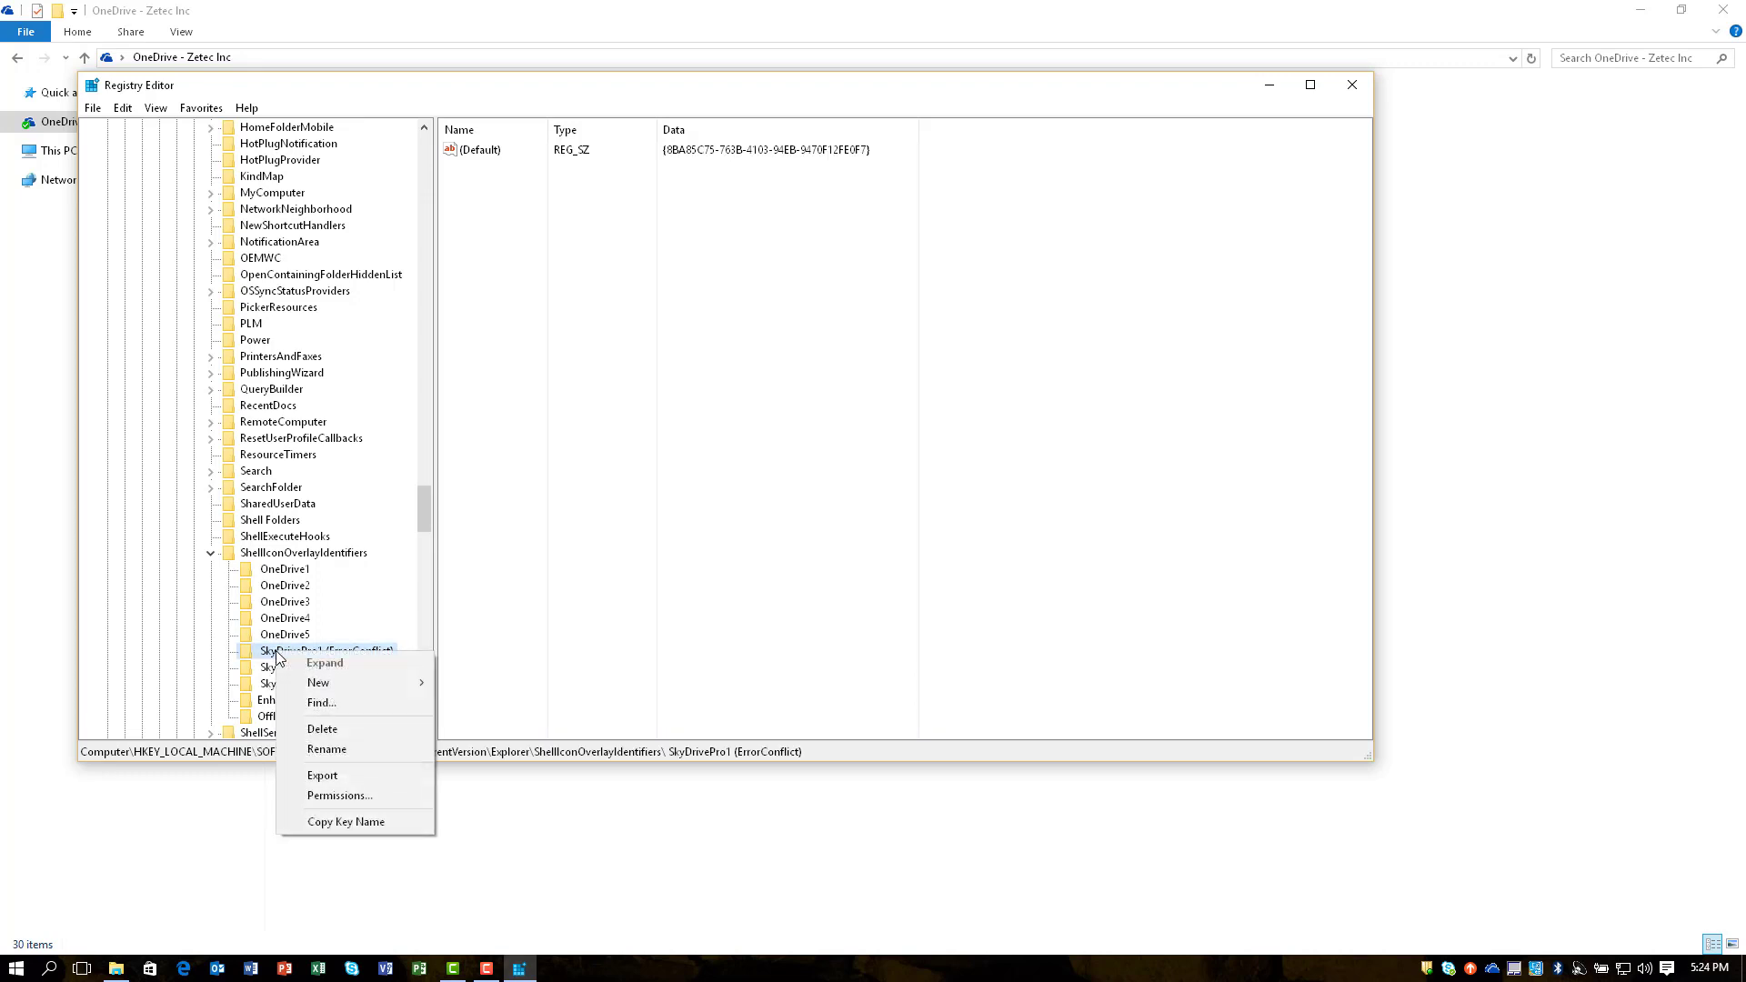
{"action": "left_click", "coordinate": [338, 749]}
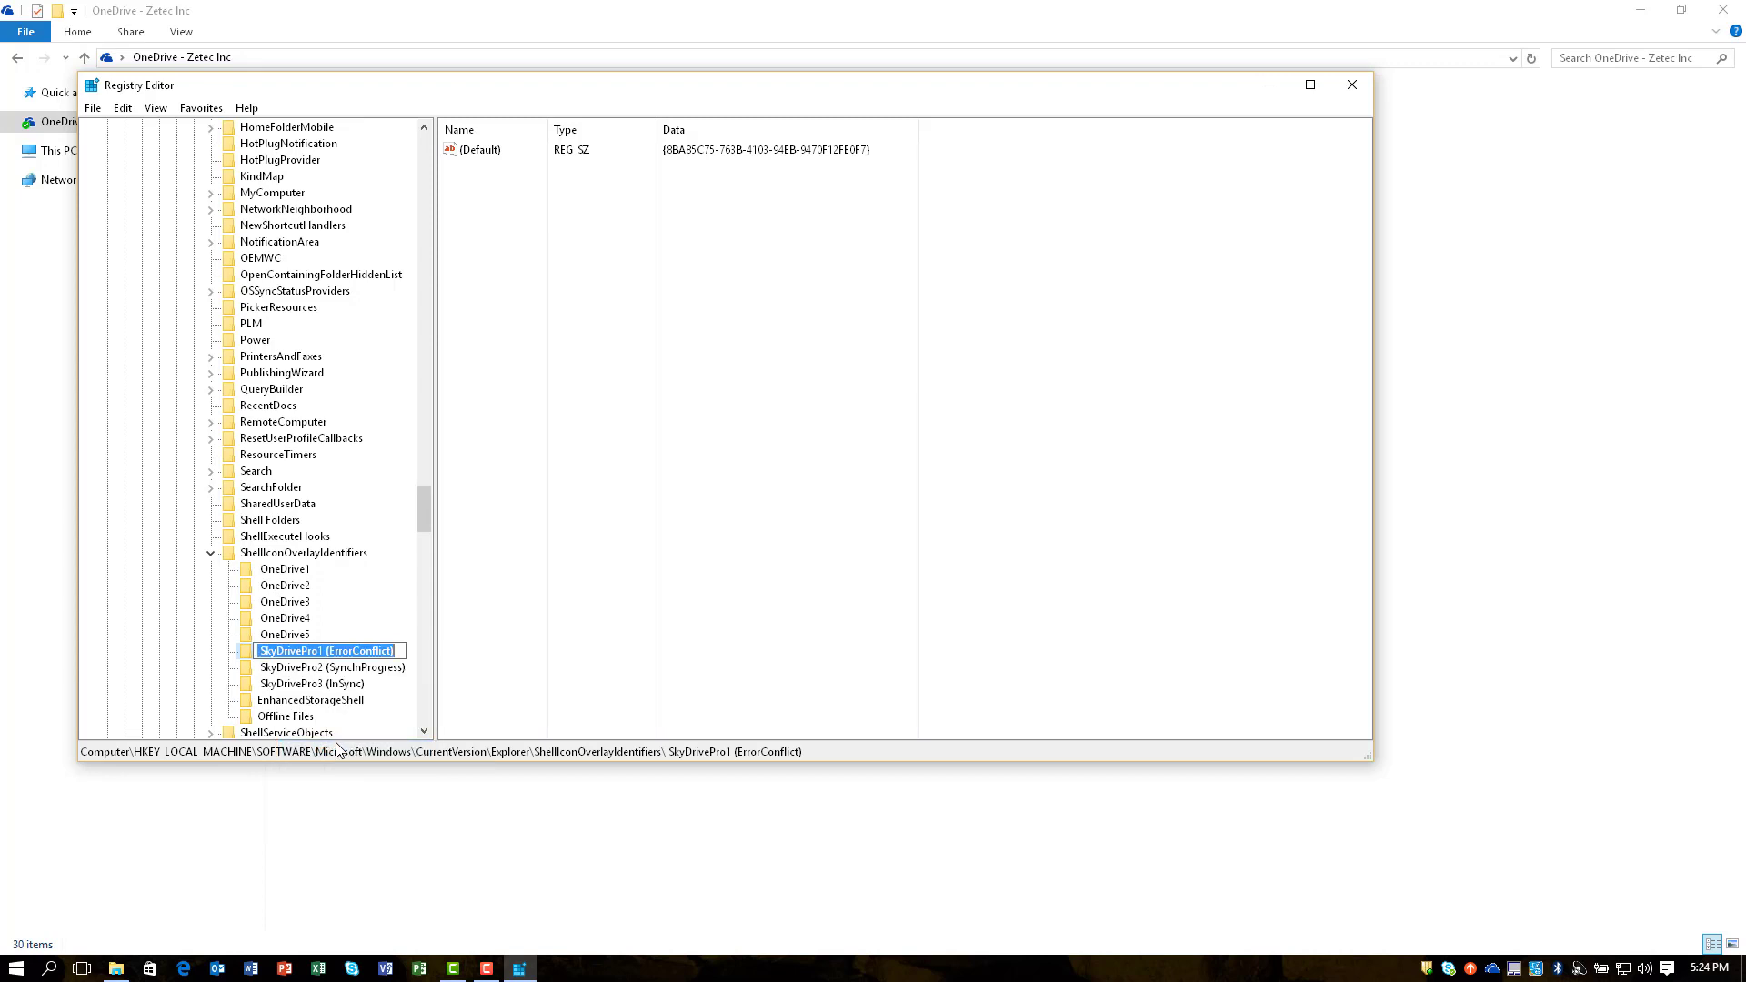
{"action": "key", "text": "Home"}
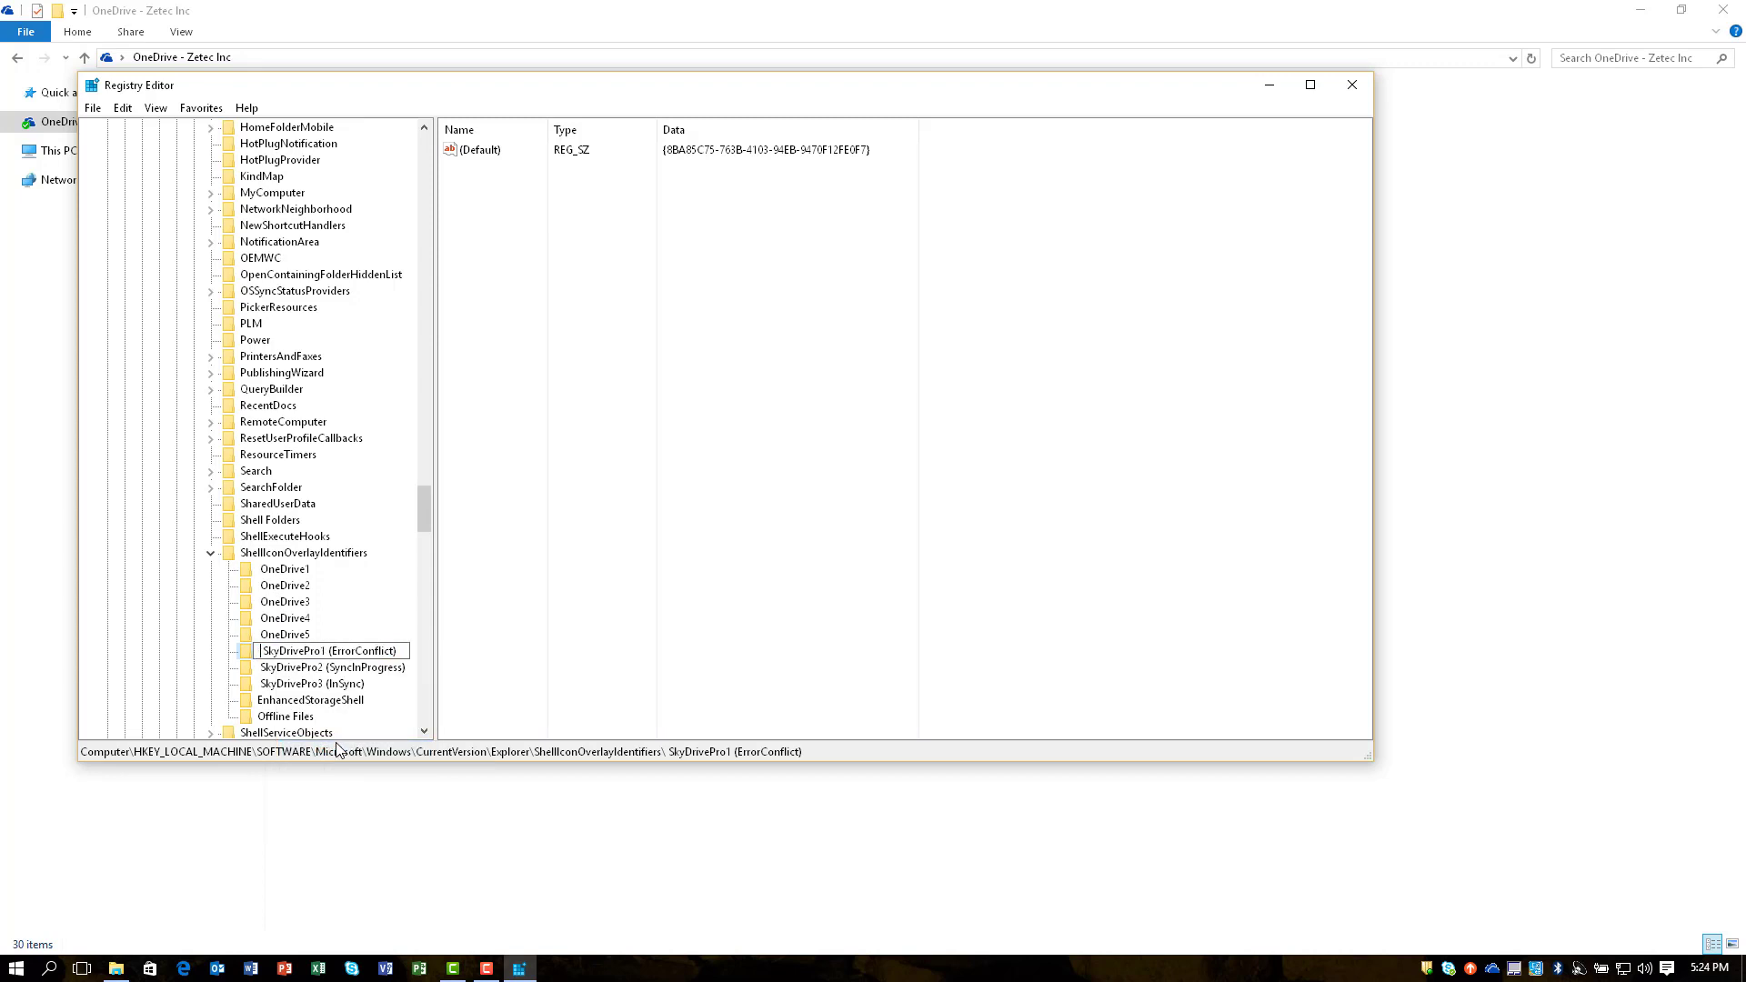
{"action": "key", "text": "Return"}
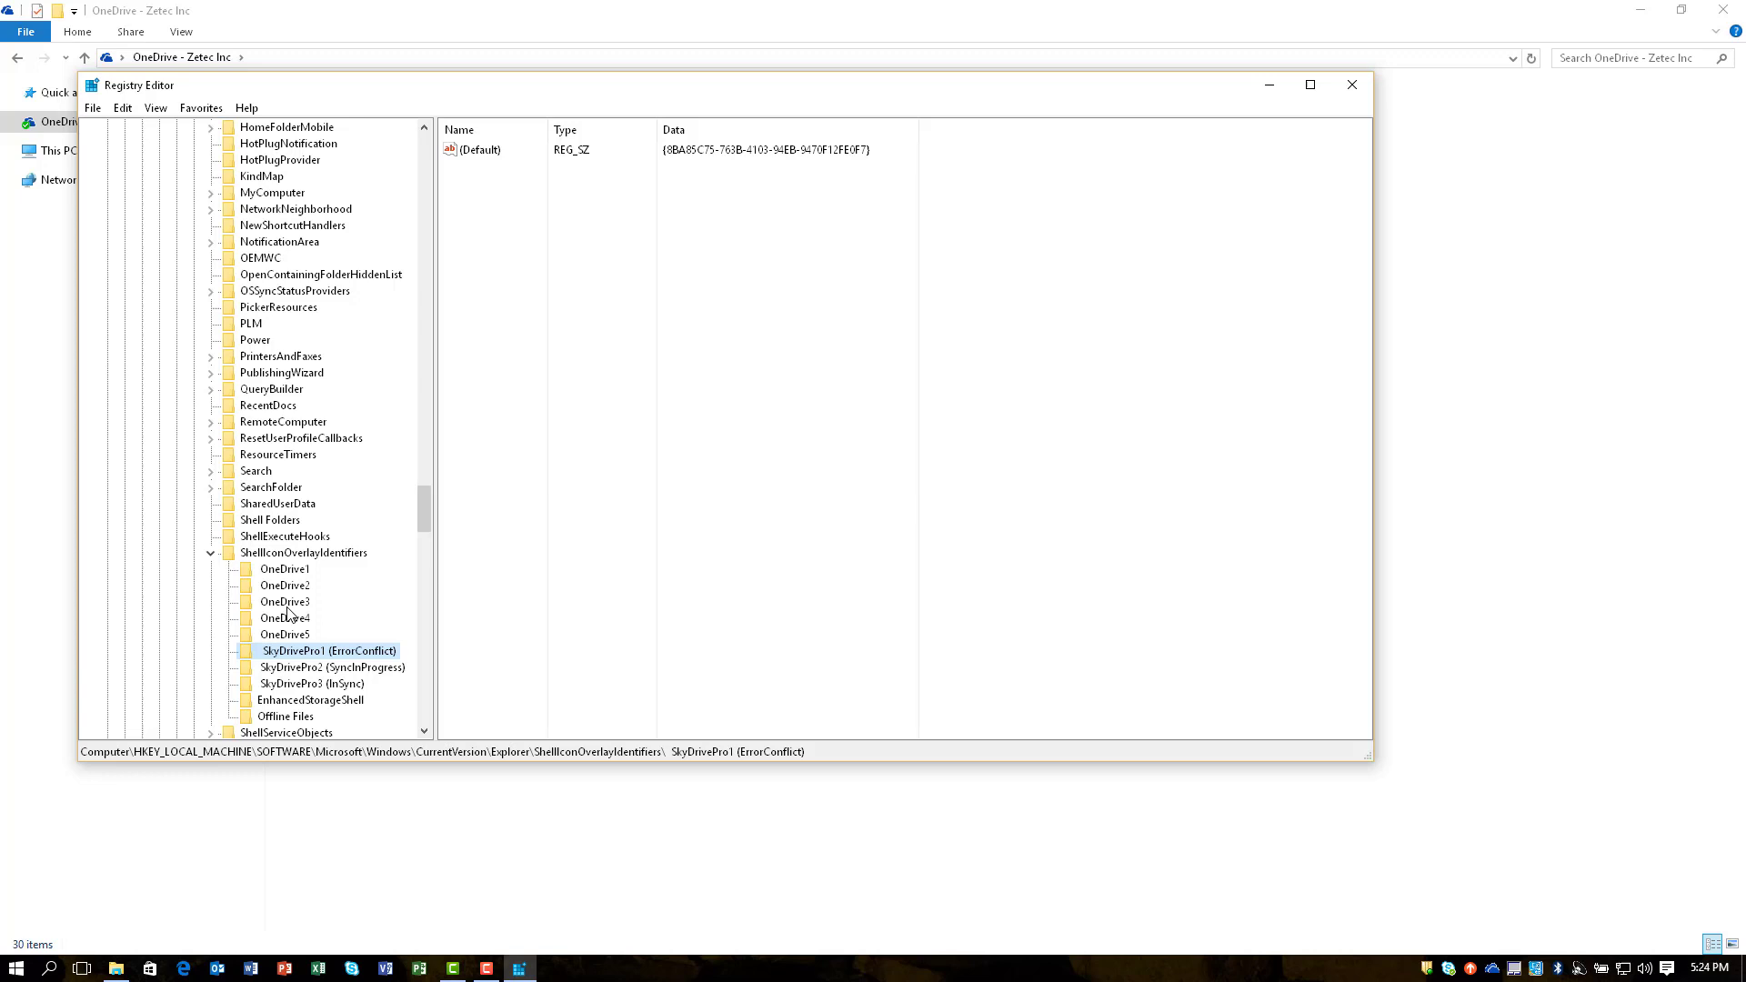
Select SkyDrivePro3 (InSync) and refresh the view so the SkyDrivePro keys sort first.
{"action": "left_click", "coordinate": [312, 683]}
{"action": "left_click", "coordinate": [156, 107]}
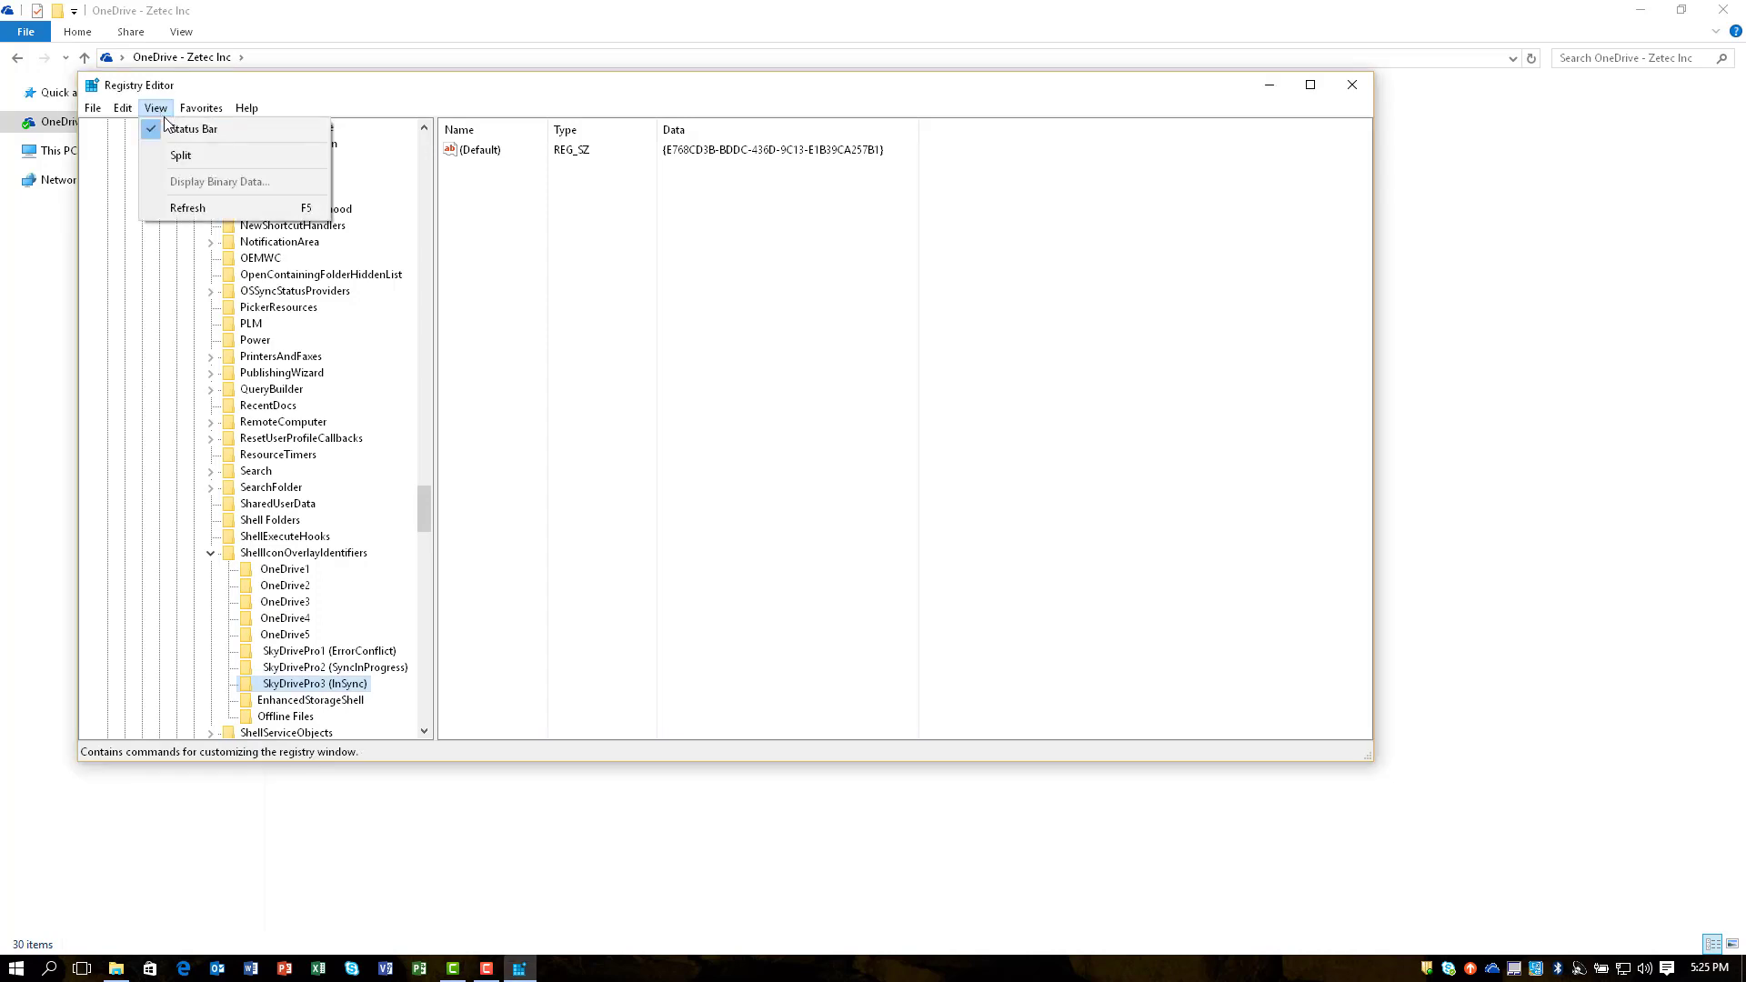
{"action": "left_click", "coordinate": [188, 208]}
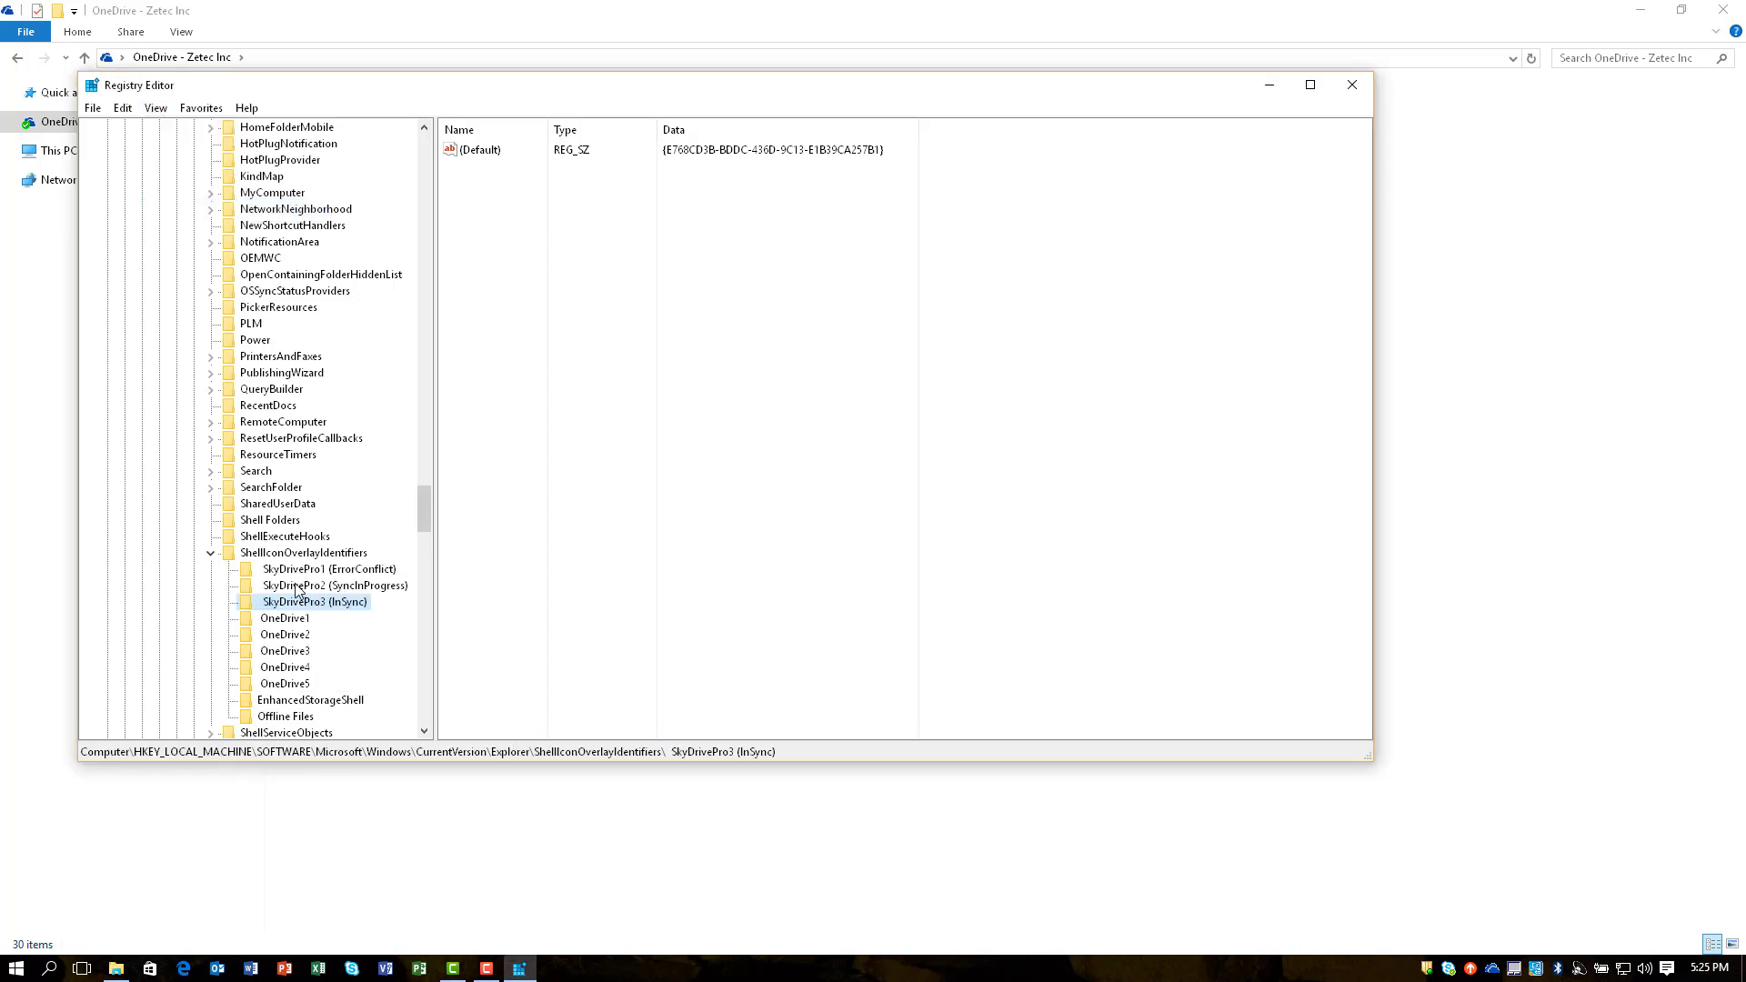